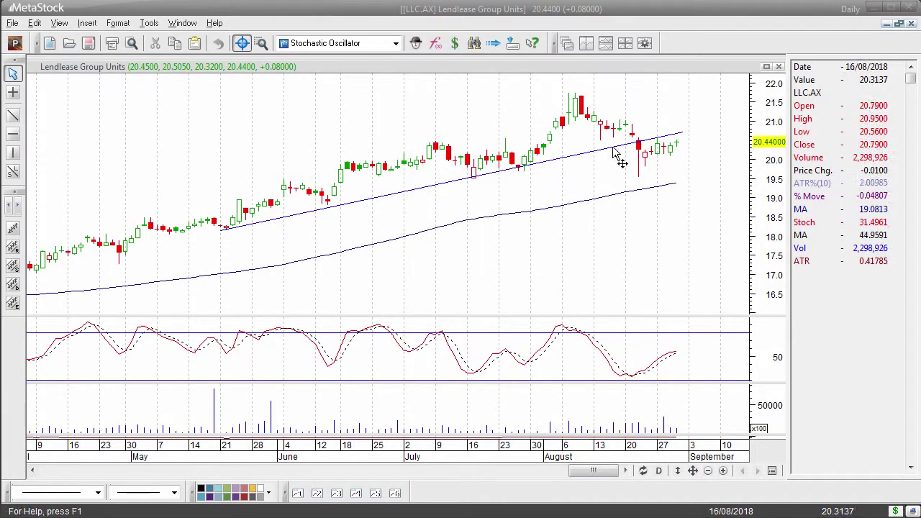
- Nudge the upper rising trendline's right end on the Lendlease daily chart, then delete it
mouse_move(683, 138)
left_mouse_down()
mouse_move(671, 164)
mouse_move(694, 138)
left_mouse_up()
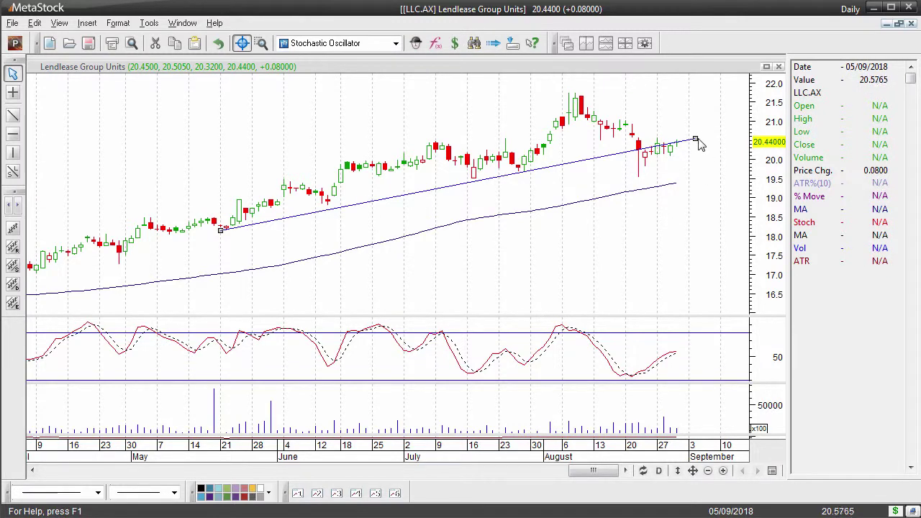
right_click(600, 156)
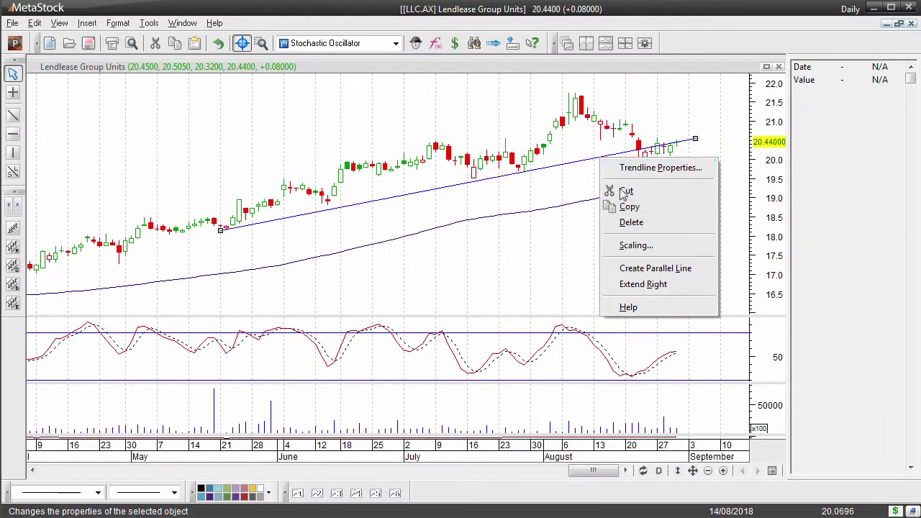
left_click(631, 224)
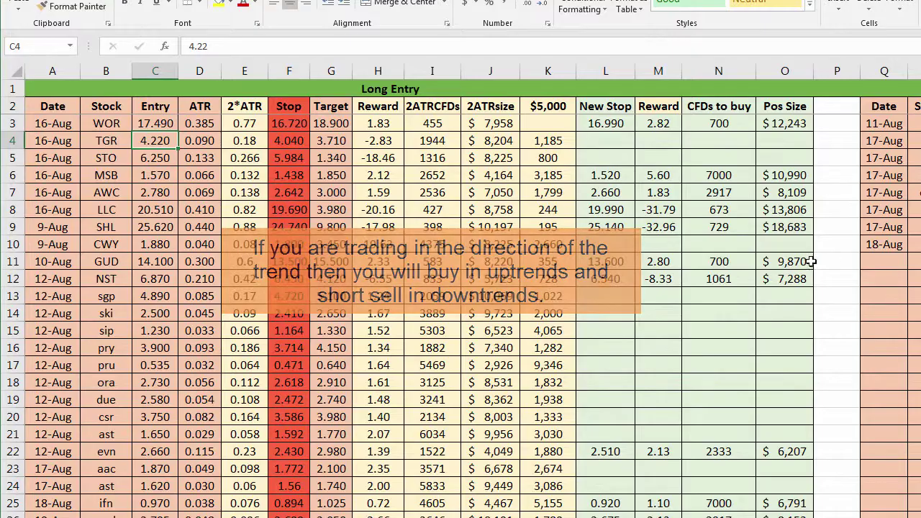
left_click(656, 227)
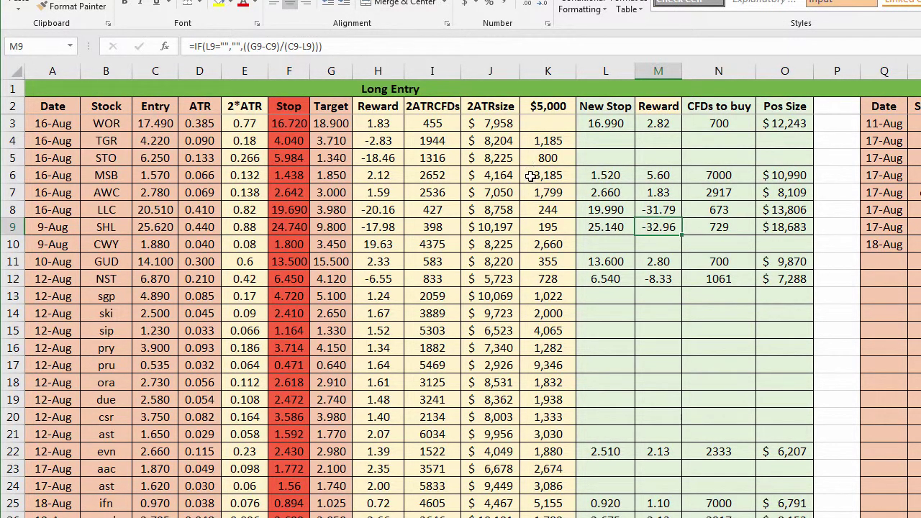
left_click(646, 146)
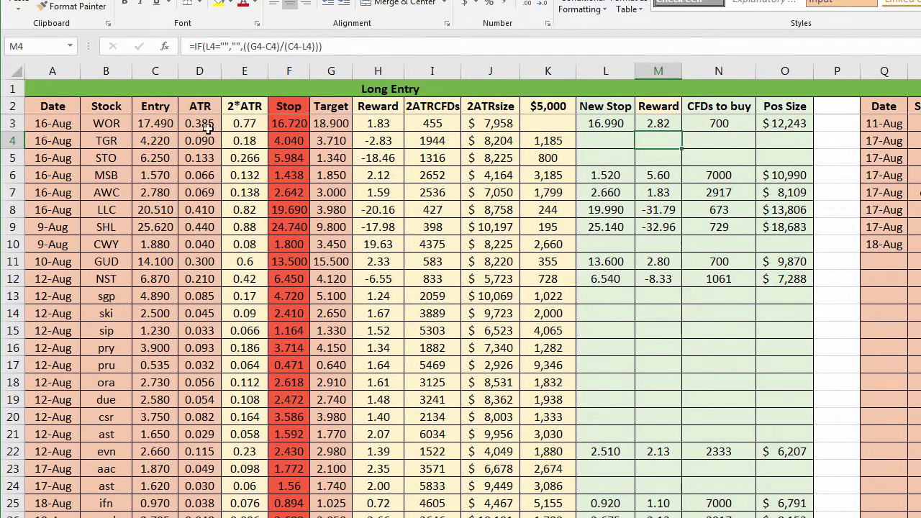
left_click_drag(200, 123, 498, 125)
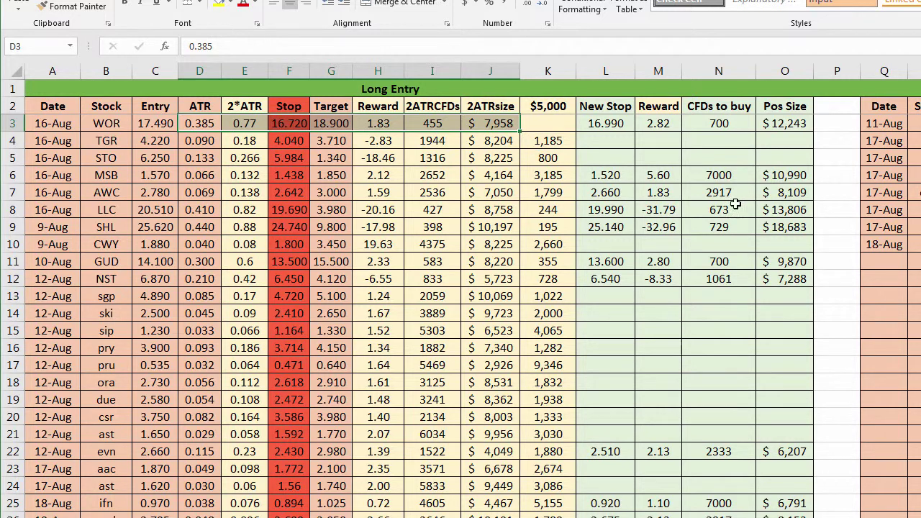
- Change row 3's stock to LLC in B3 and its trade date to 31-Aug in A3
left_click(109, 124)
type("LLC")
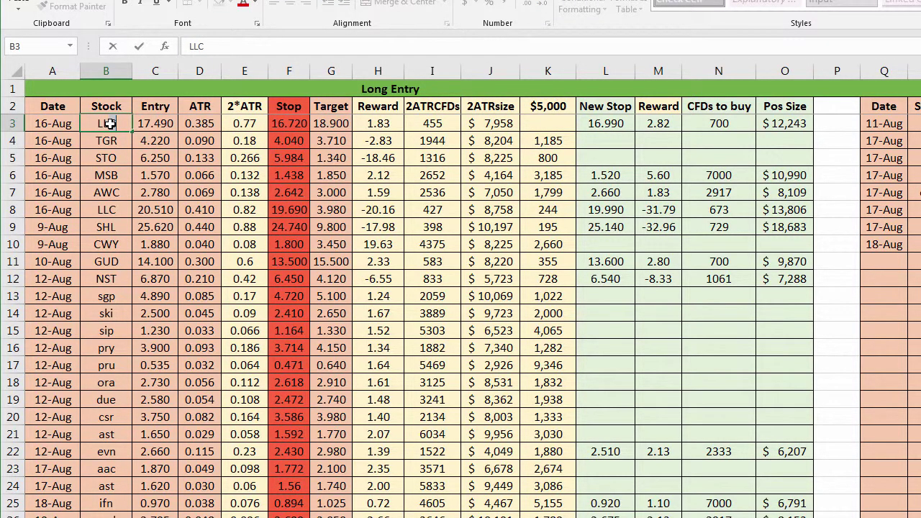
left_click(54, 123)
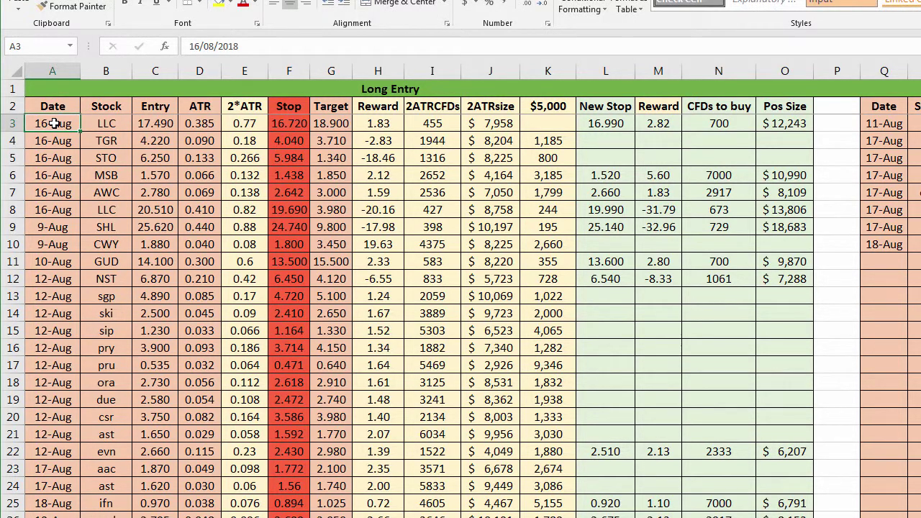
type("31/8")
key("Tab")
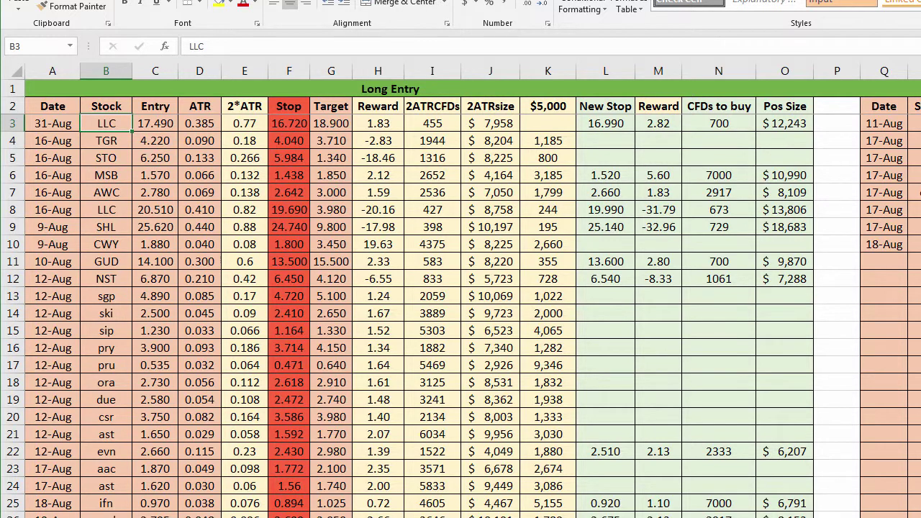
- Check the LLC chart in MetaStock, then enter 20.44 as the entry price in C3
key("alt+Tab")
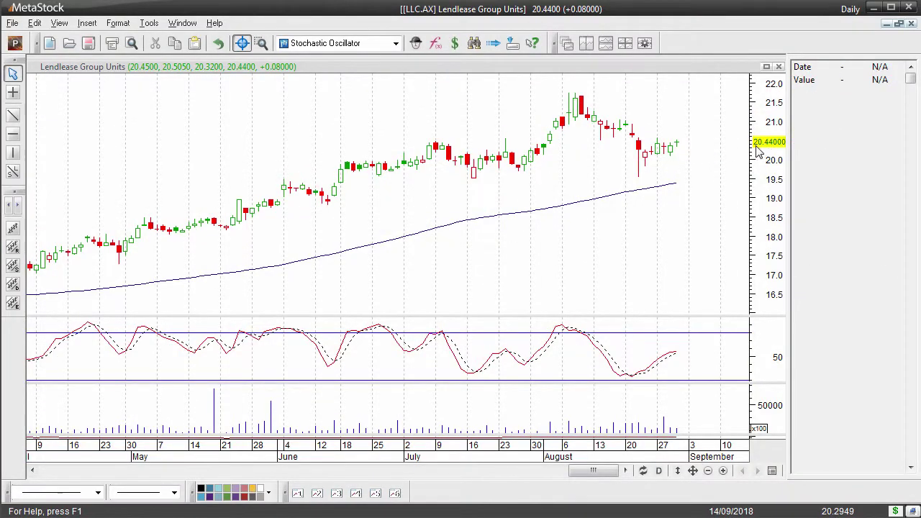
key("alt+Tab")
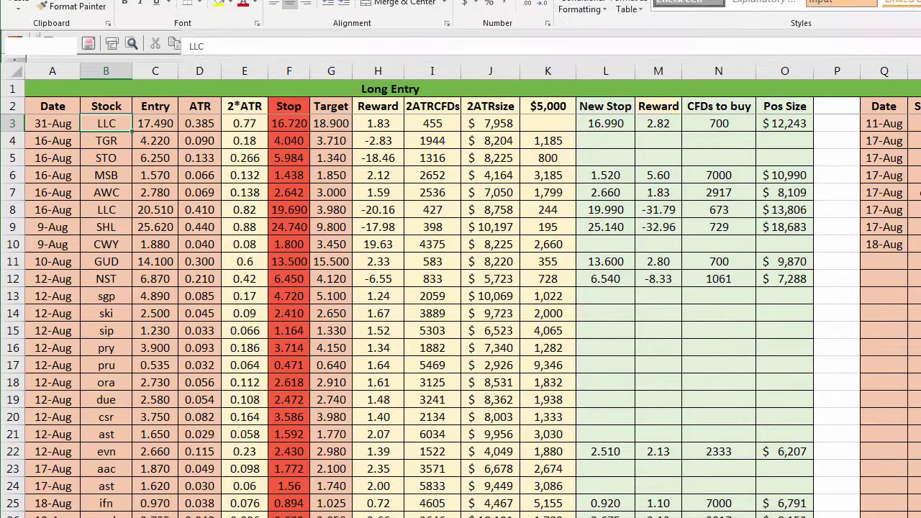
key("Right")
type("20.44")
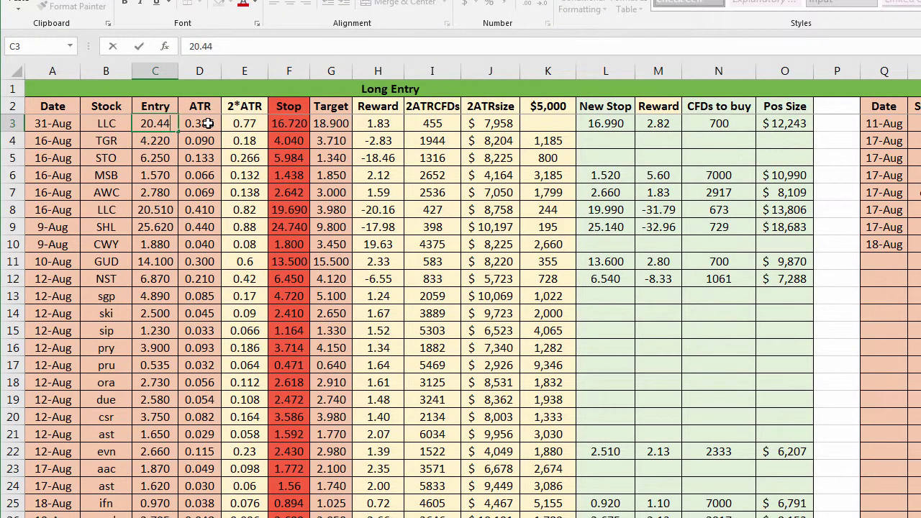
key("Right")
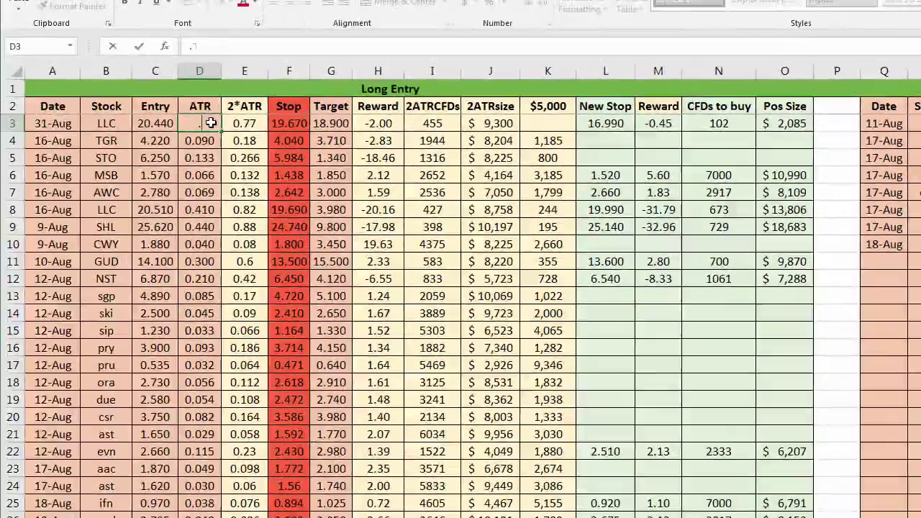
- Enter 0.39 as LLC's ATR in D3 and verify F3's stop formula, leaving it unchanged
type("0.39")
key("Tab")
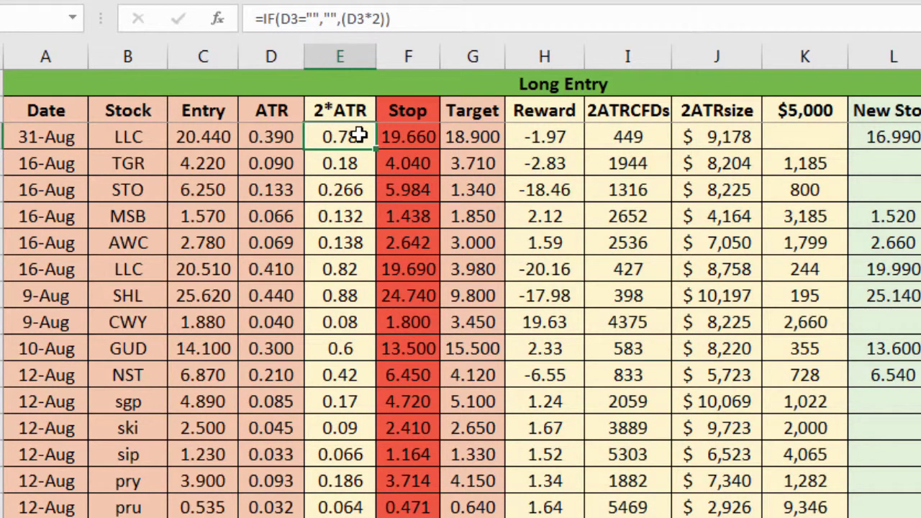
left_click(406, 136)
left_click(338, 19)
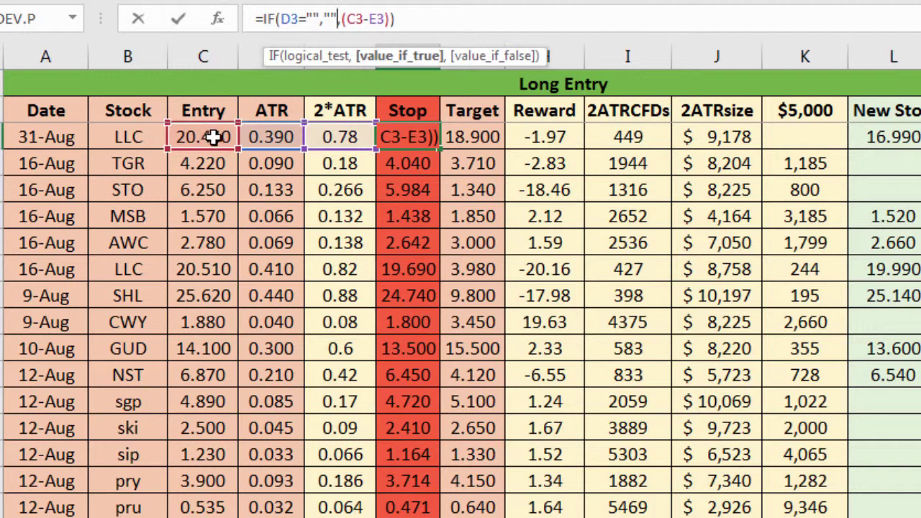
key("Escape")
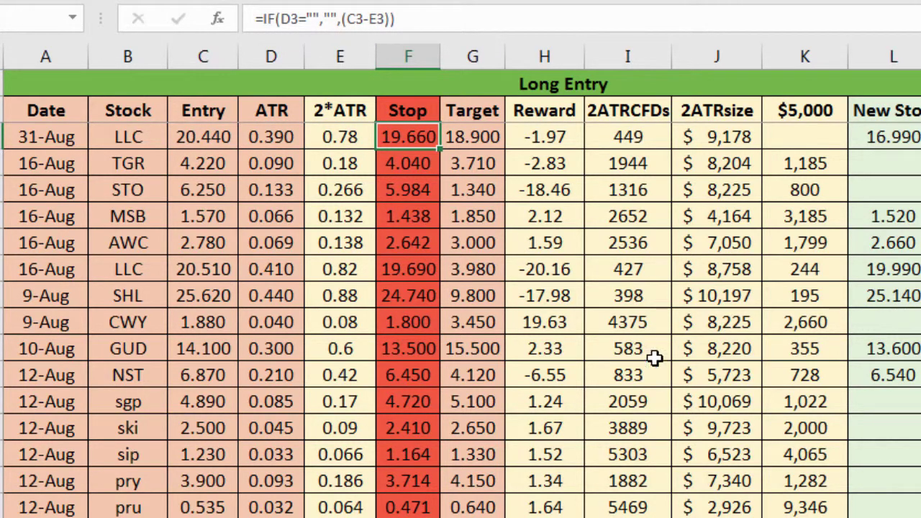
left_click(480, 134)
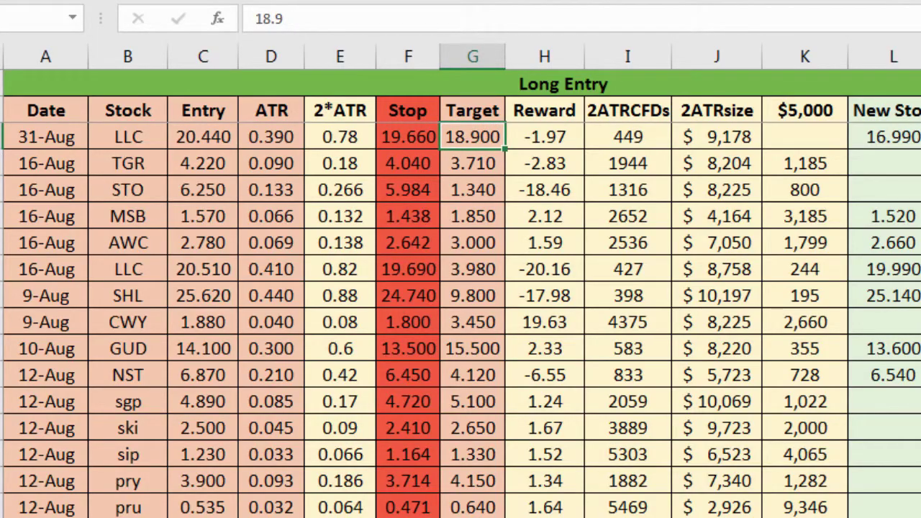
scroll(480, 133, "right", 1)
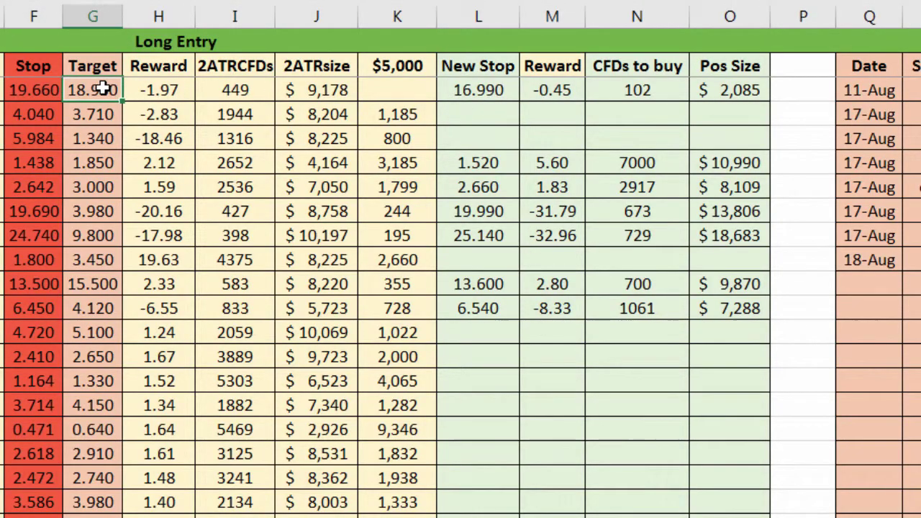
type("21.6")
key("Tab")
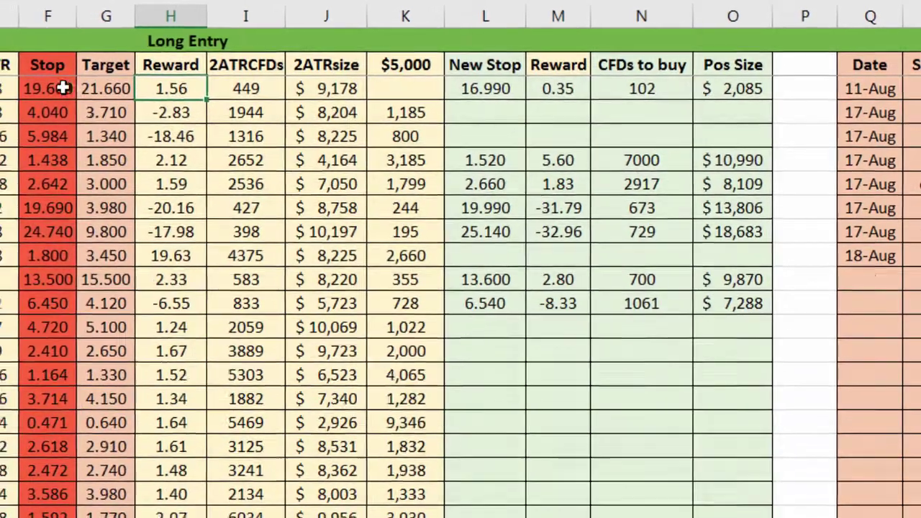
left_click(50, 83)
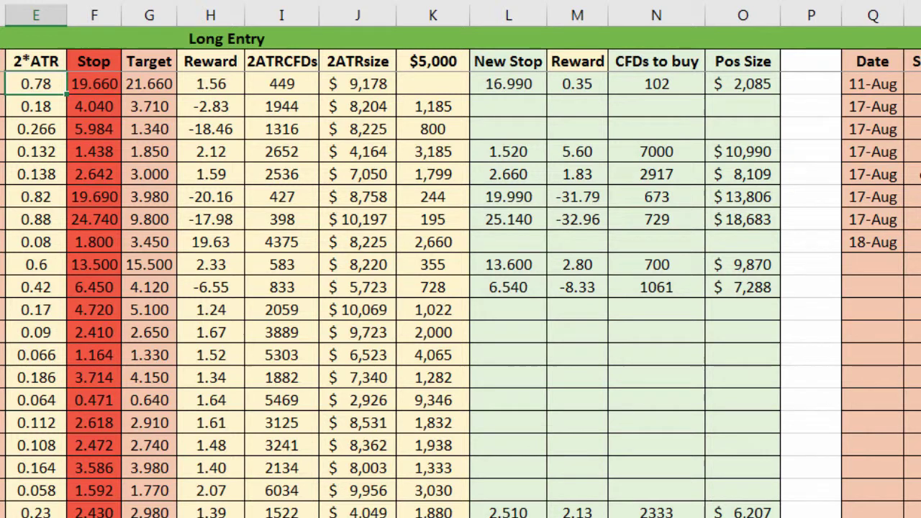
- Review the first trade's 2ATRCFDs, 2ATRsize and new stop, selecting the New Stop to Pos Size figures
left_click(277, 89)
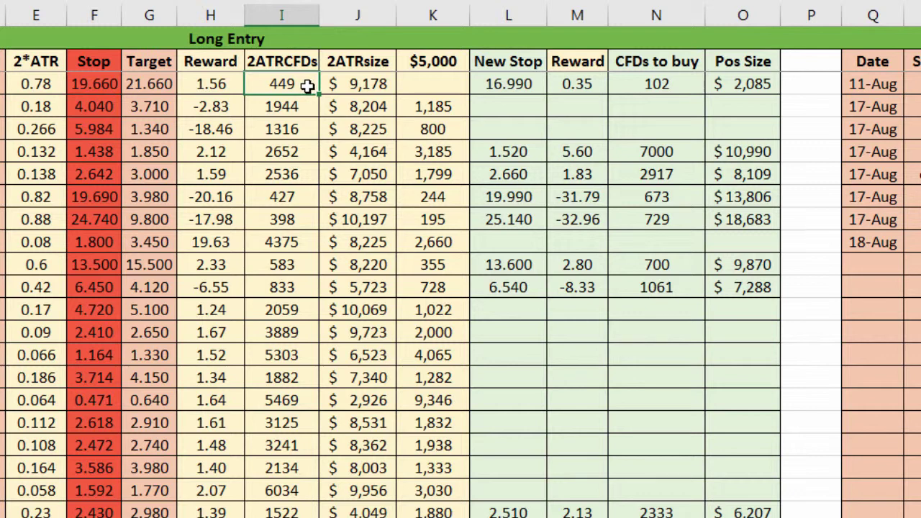
left_click(359, 86)
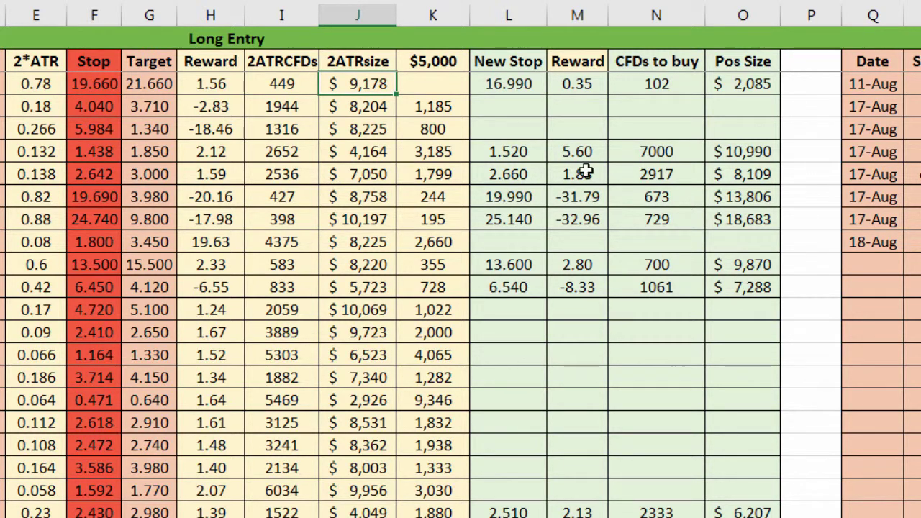
left_click(531, 83)
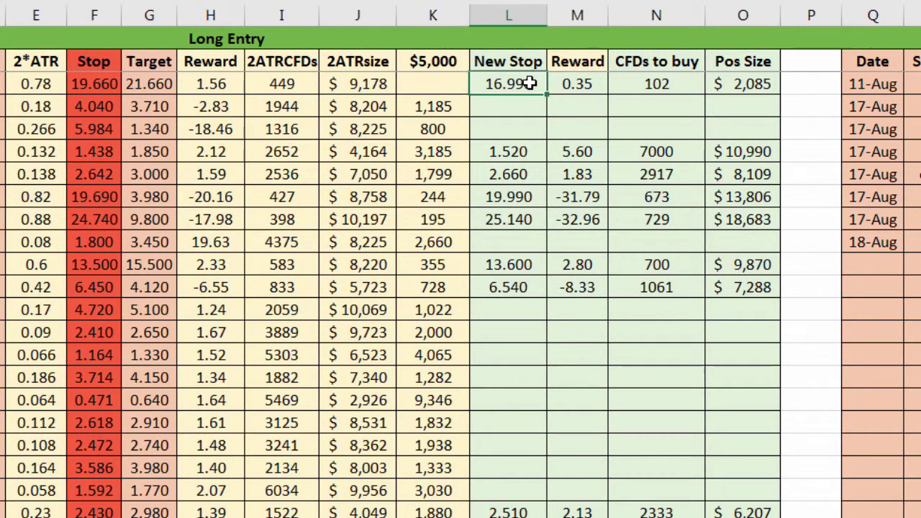
left_click_drag(529, 84, 733, 91)
left_click_drag(530, 57, 741, 83)
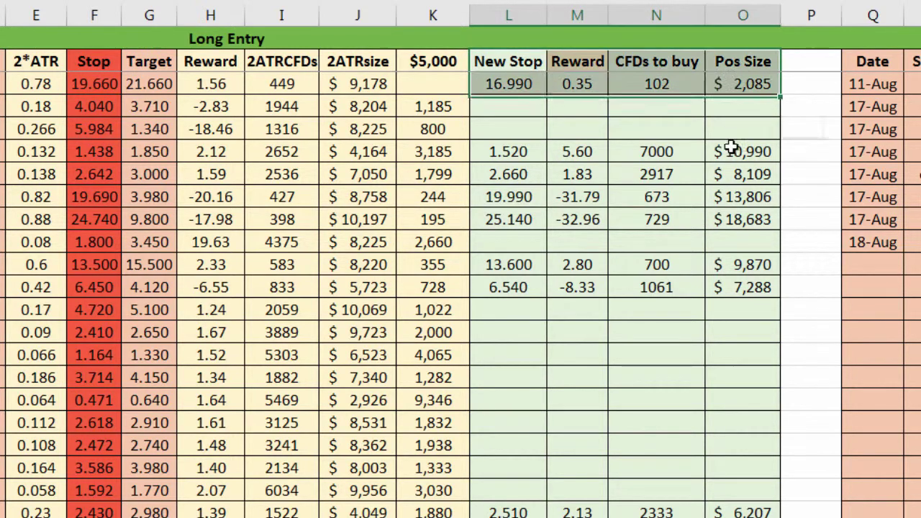
left_click_drag(731, 147, 734, 174)
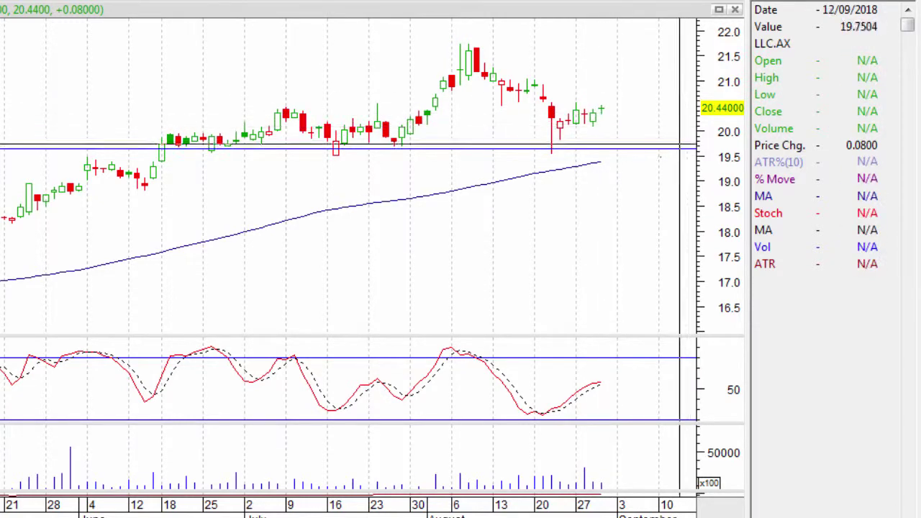
mouse_move(599, 110)
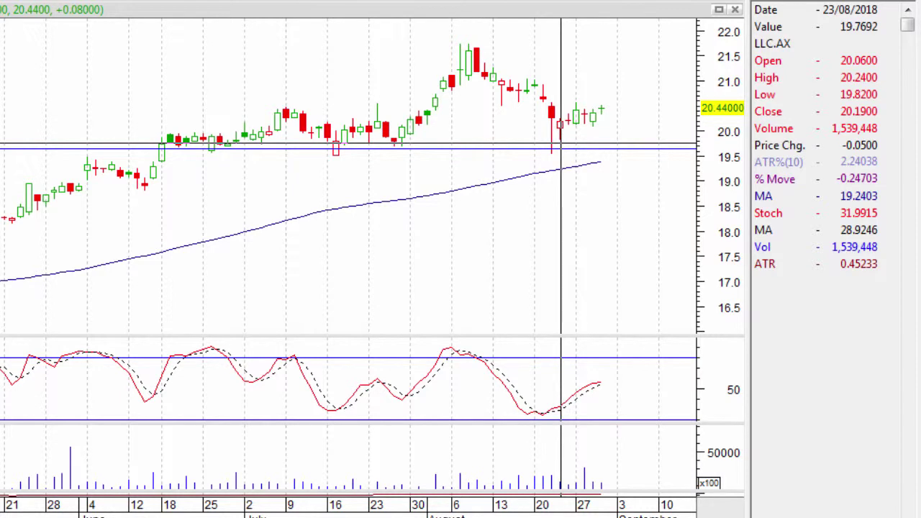
- Back in the spreadsheet, set the first trade's new stop to 19.790
key("alt+Tab")
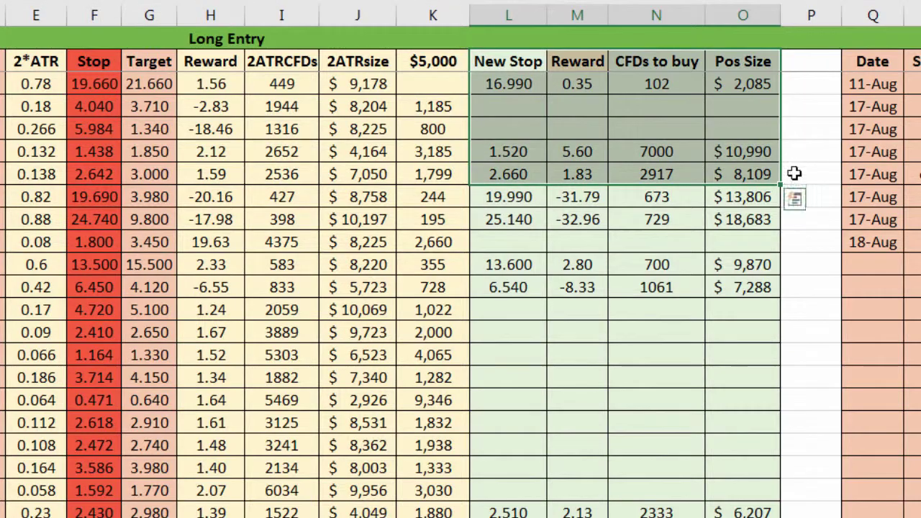
left_click(499, 84)
type("19.9")
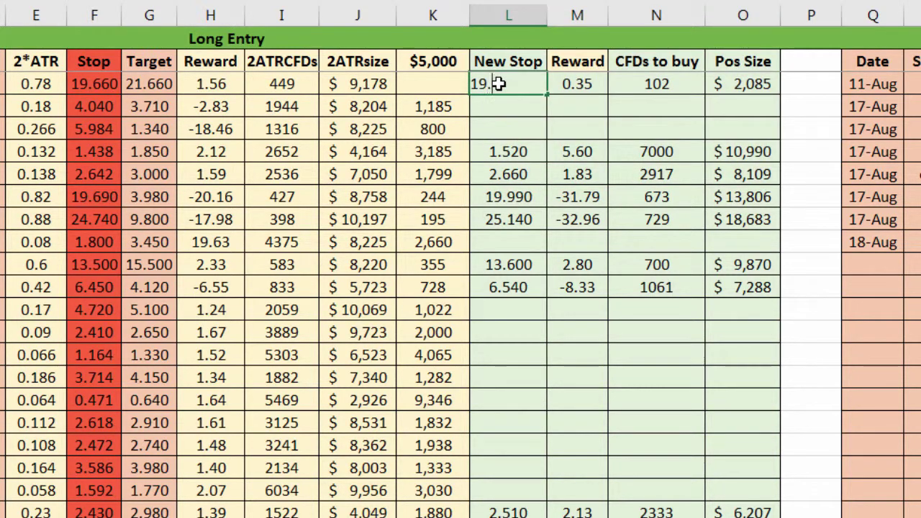
key("Tab")
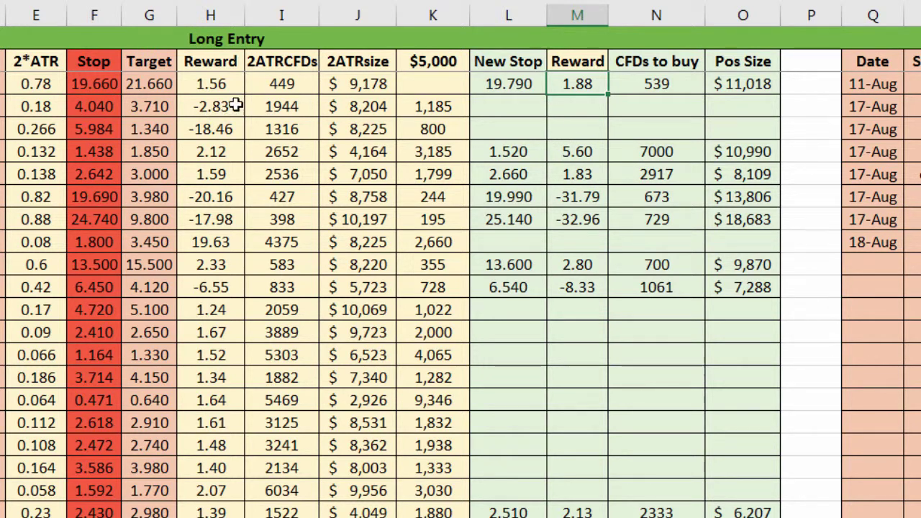
- Check the target 21.660, reward 1.88, 539 CFDs and $11,018 position size
left_click(164, 85)
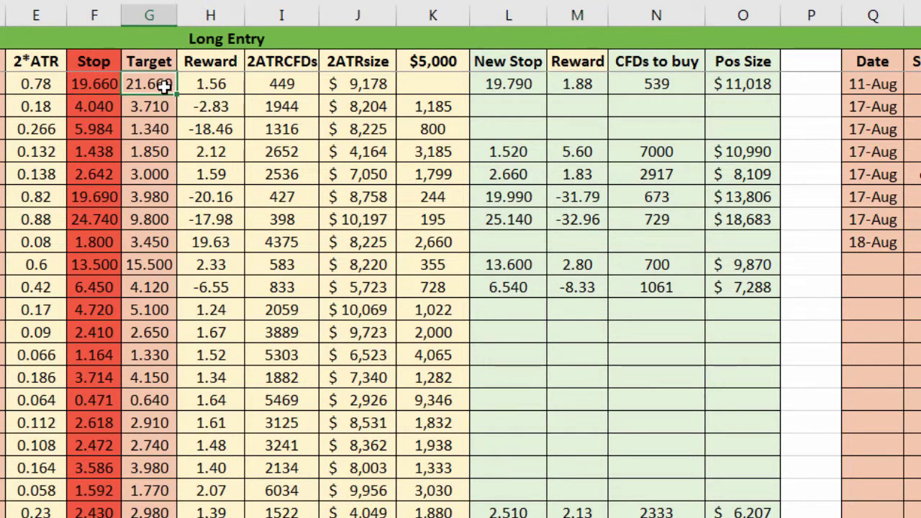
left_click(584, 87)
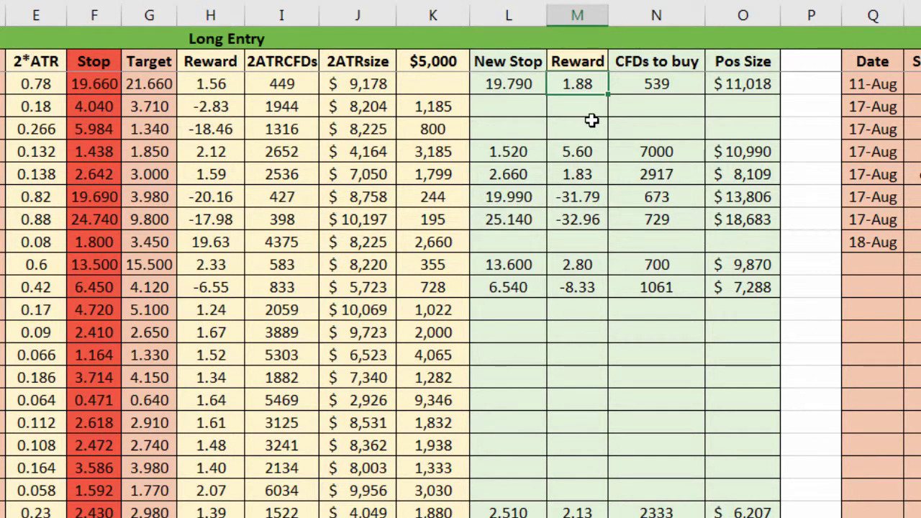
left_click(669, 85)
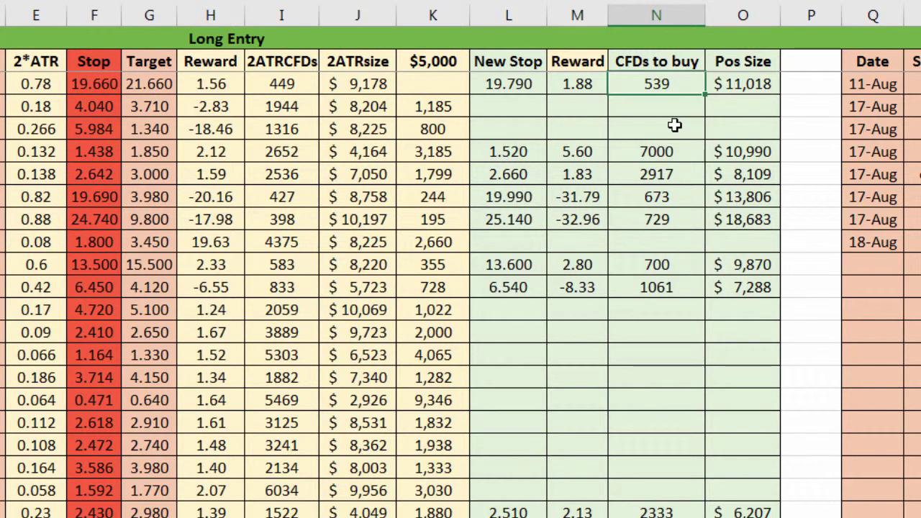
left_click(744, 86)
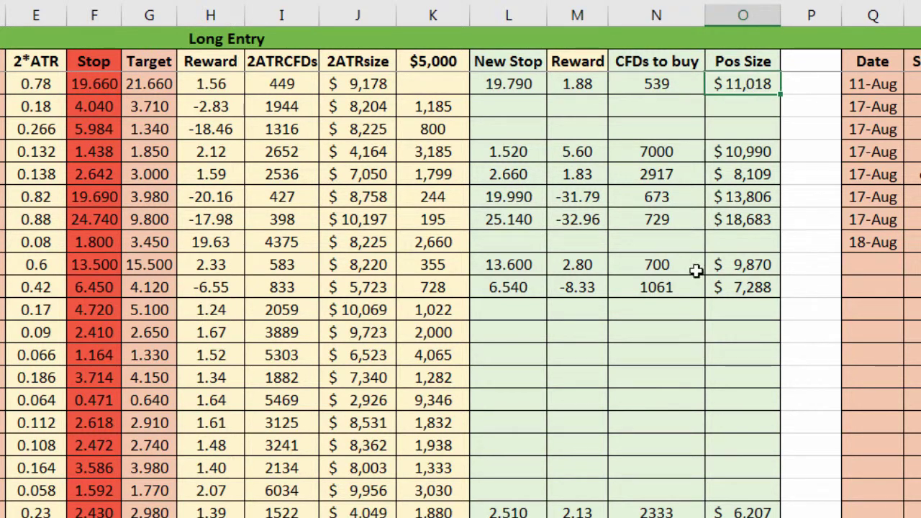
- Compare against the LLC.AX chart, then review the 2*ATR and updated New Stop to Pos Size figures
key("alt+Tab")
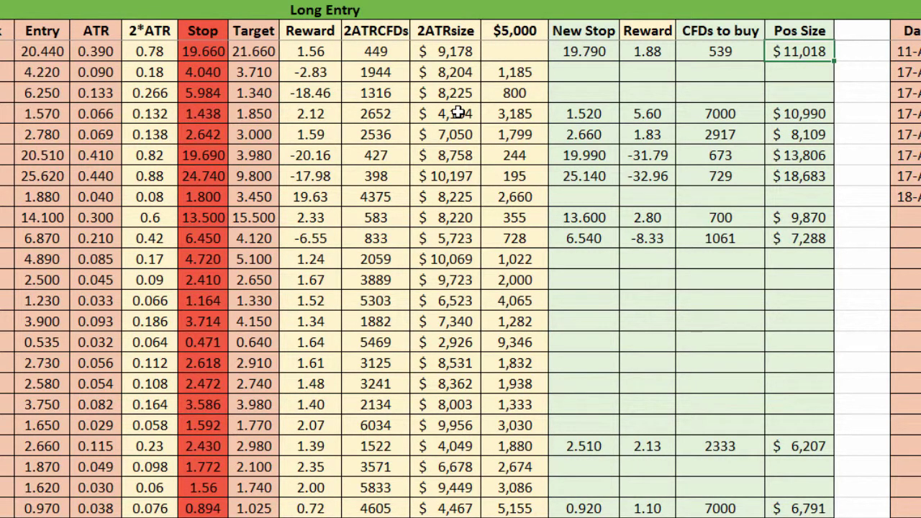
left_click(146, 53)
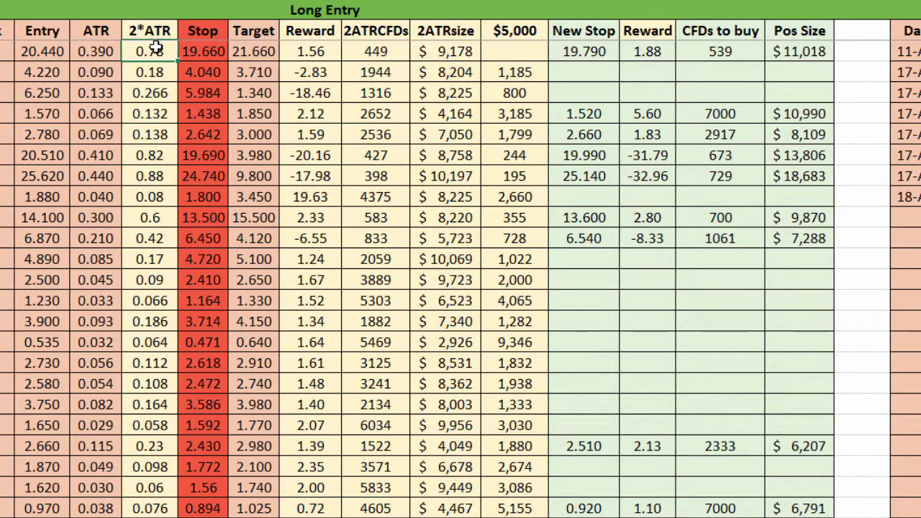
left_click(579, 32)
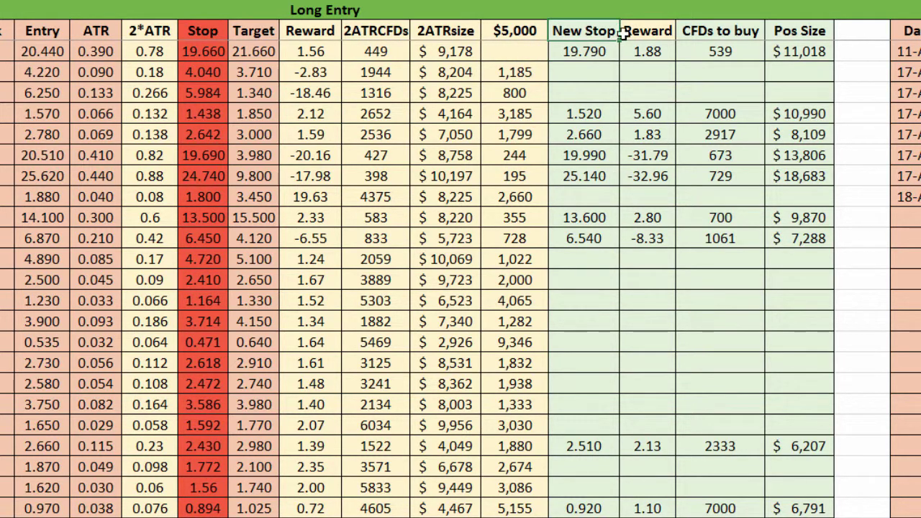
left_click_drag(623, 33, 806, 52)
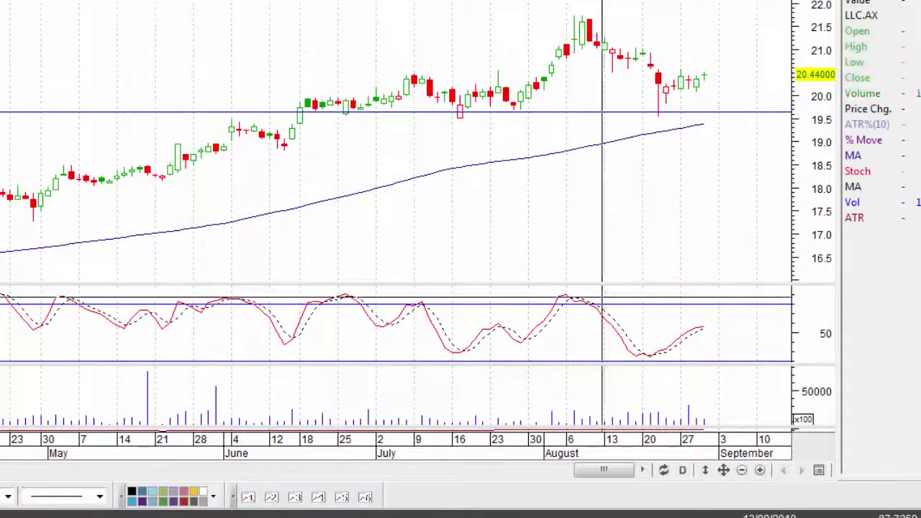